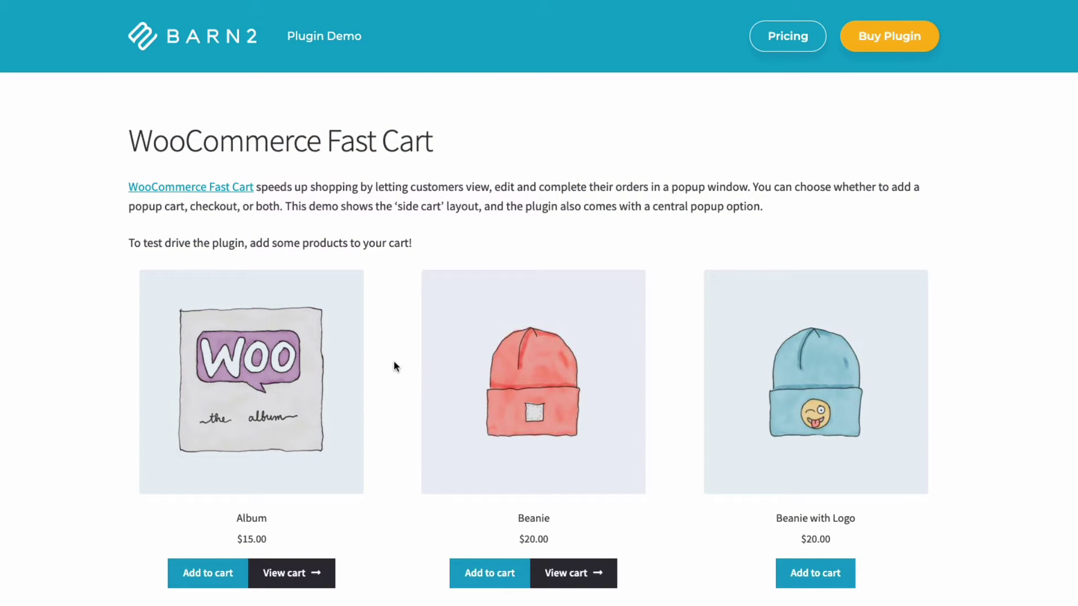
- Add the Beanie to the cart and reduce its quantity to 1
left_click(483, 573)
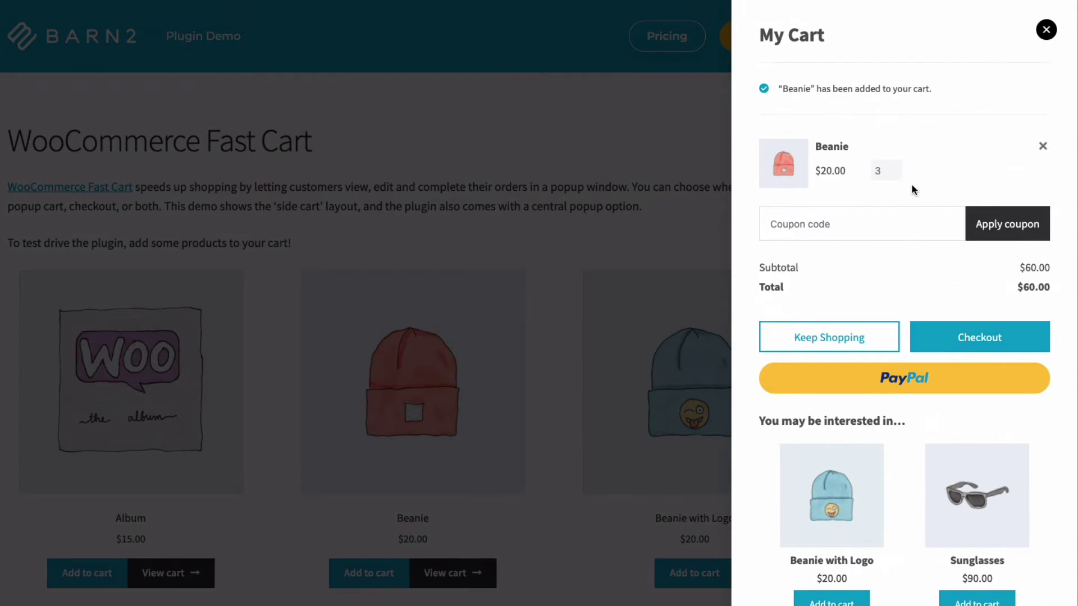
left_click(897, 173)
left_click(897, 173)
- Preview the checkout form inside the popup, then close it
left_click(957, 337)
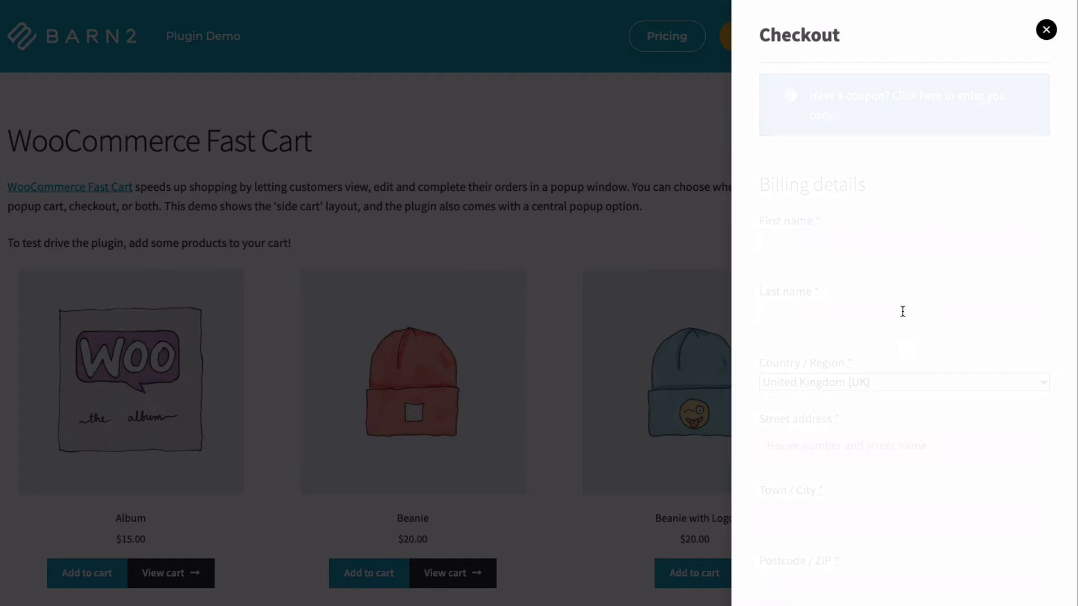
scroll(903, 311, "down", 2)
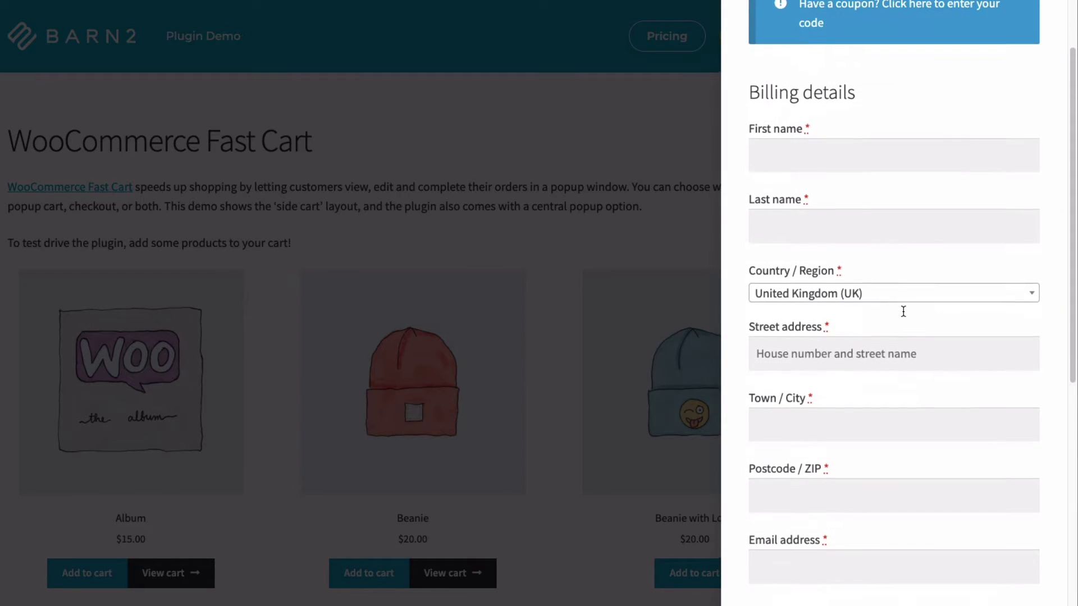
scroll(904, 311, "down", 3)
scroll(903, 311, "down", 6)
scroll(904, 311, "up", 10)
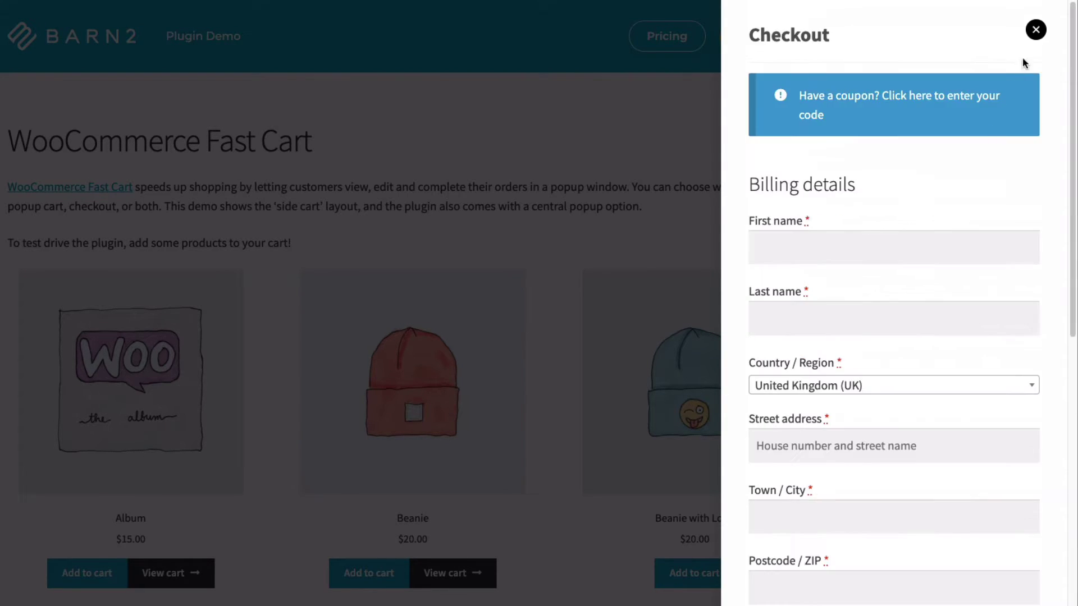
left_click(1036, 30)
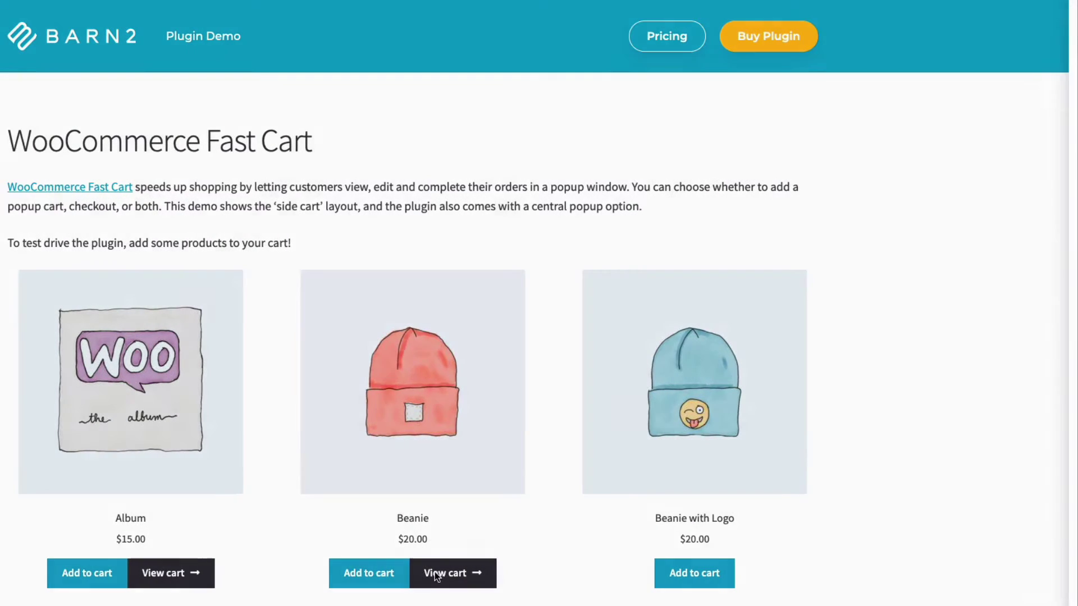
- Add the Beanie with Logo, bringing the cart to $40.00, and close the side cart
left_click(434, 573)
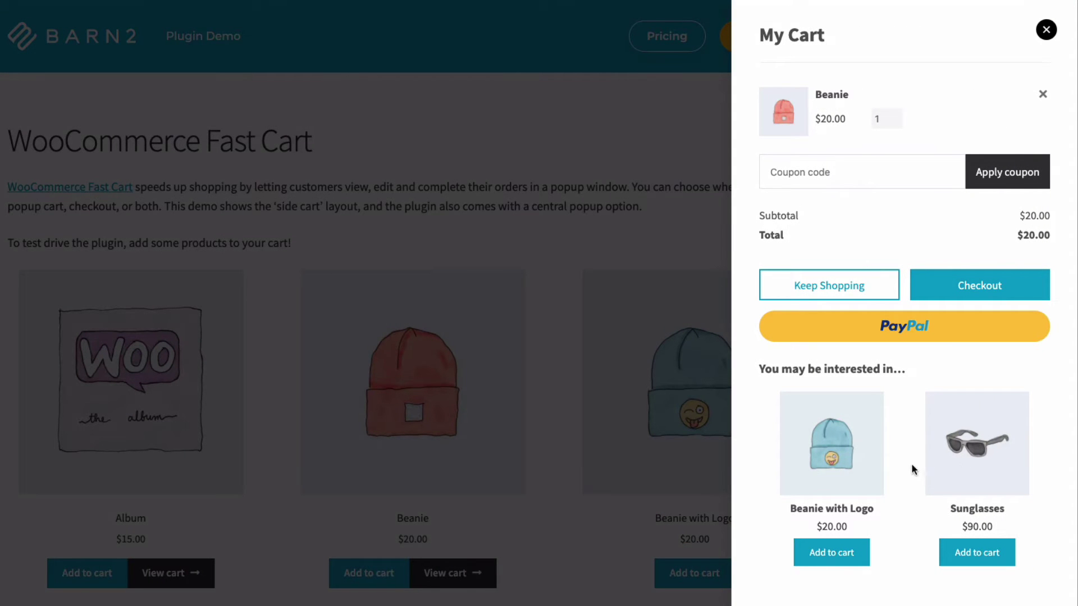
left_click(837, 561)
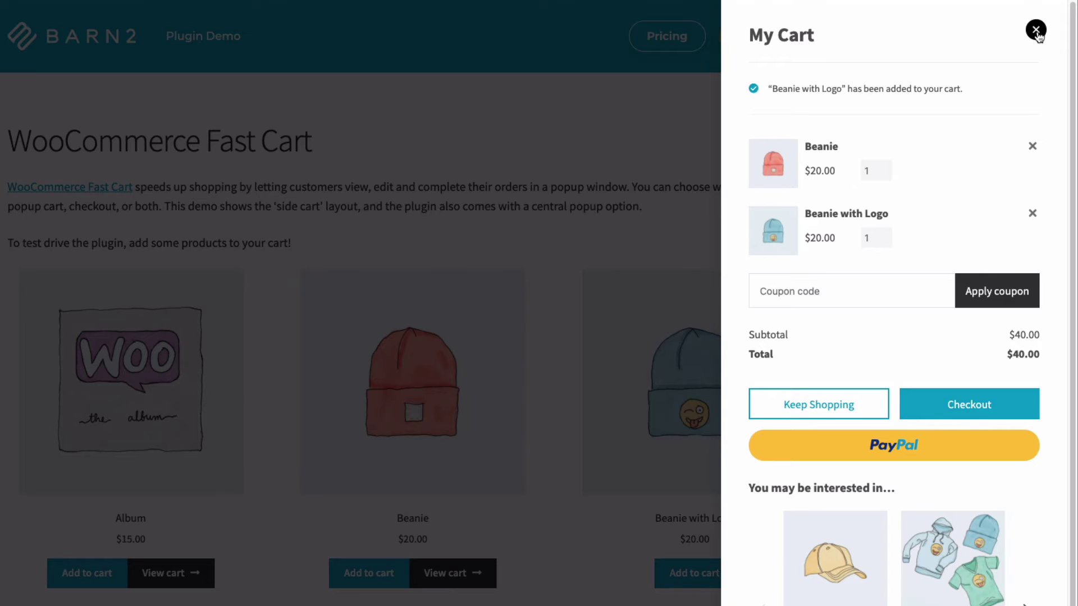
left_click(1036, 31)
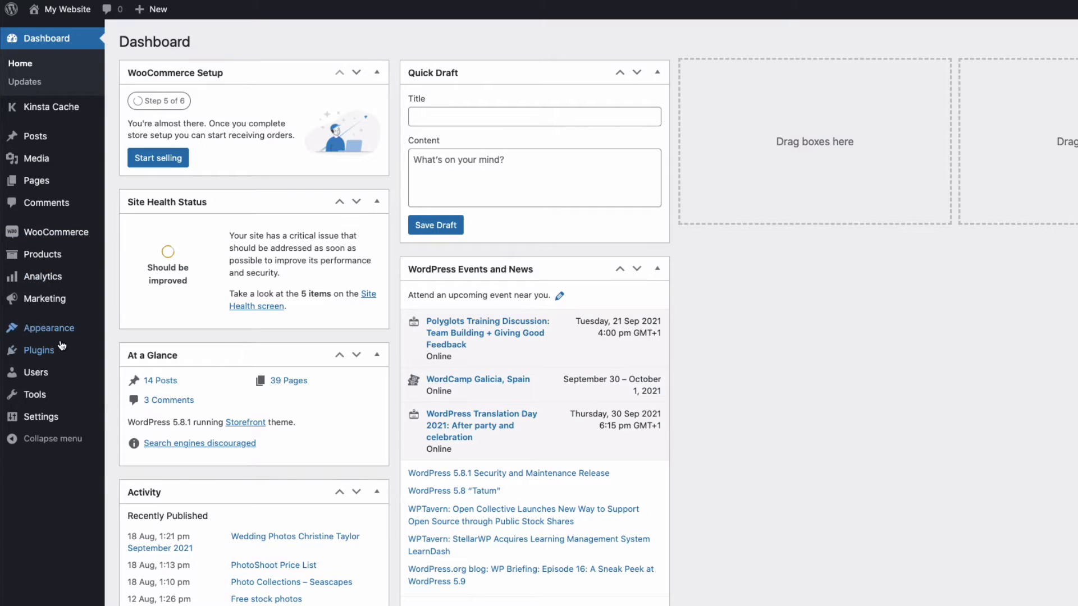
- Stop at Plugins > Add New, then find WooCommerce Fast Cart under Installed Plugins
mouse_move(39, 349)
left_click(136, 372)
left_click(247, 42)
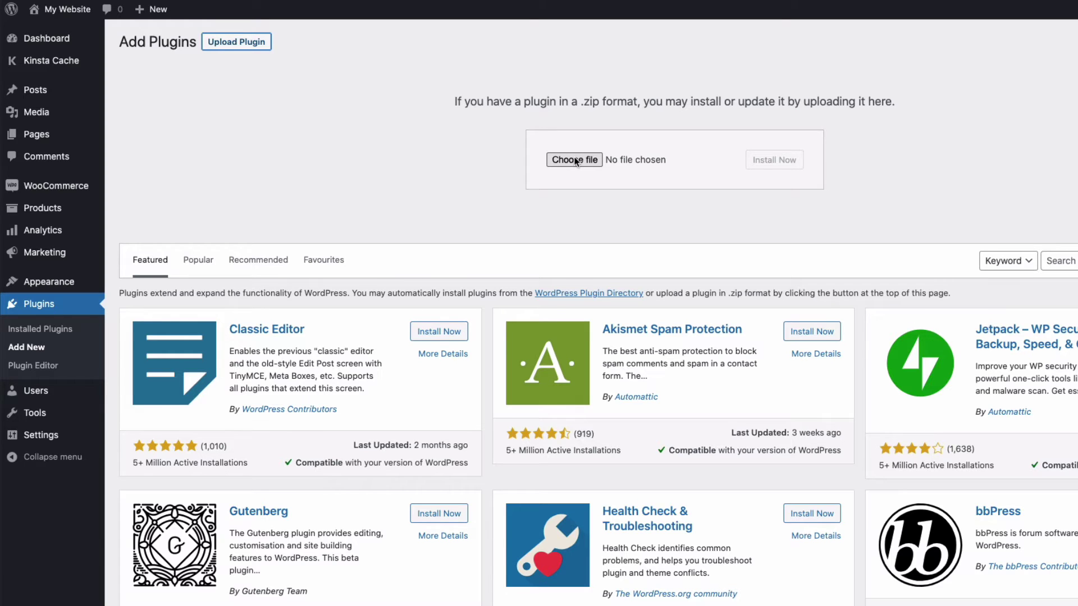
left_click(49, 329)
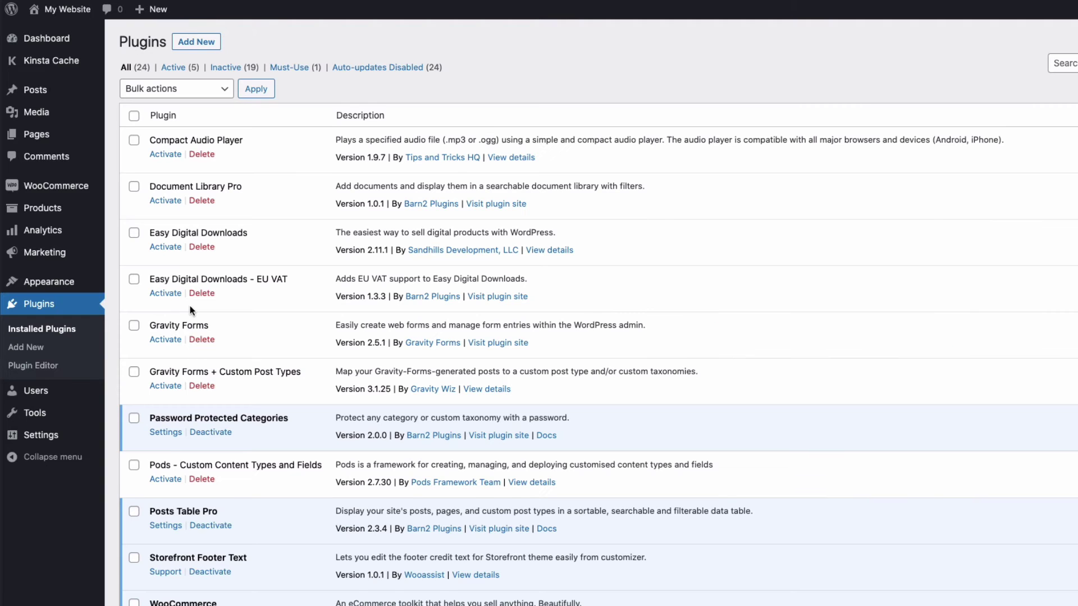
scroll(190, 306, "down", 7)
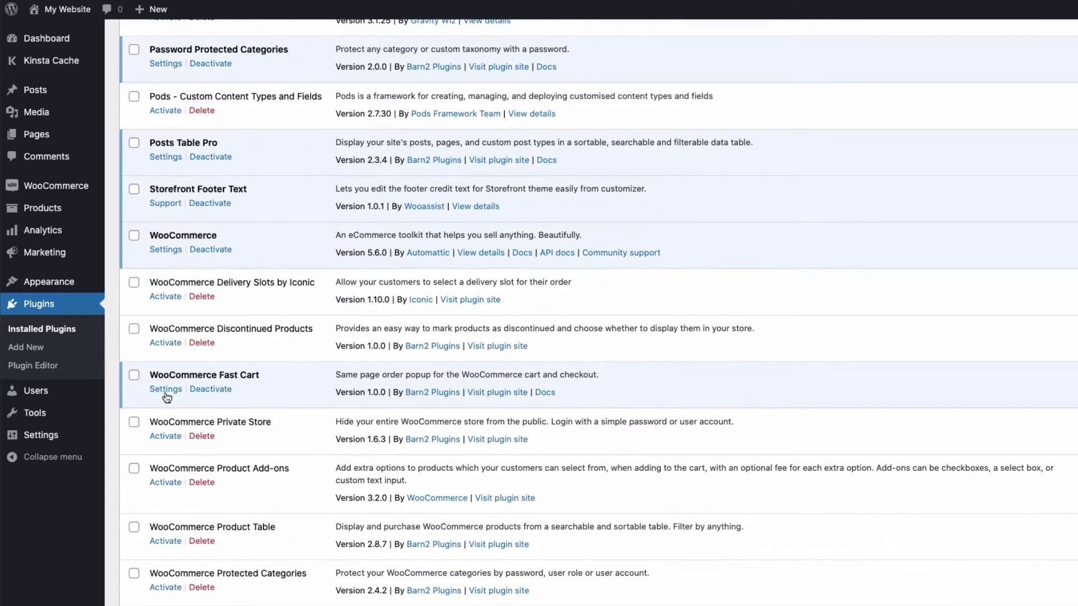
- In Fast Cart settings, try Centered popup, keep Side cart, and toggle auto open
left_click(166, 390)
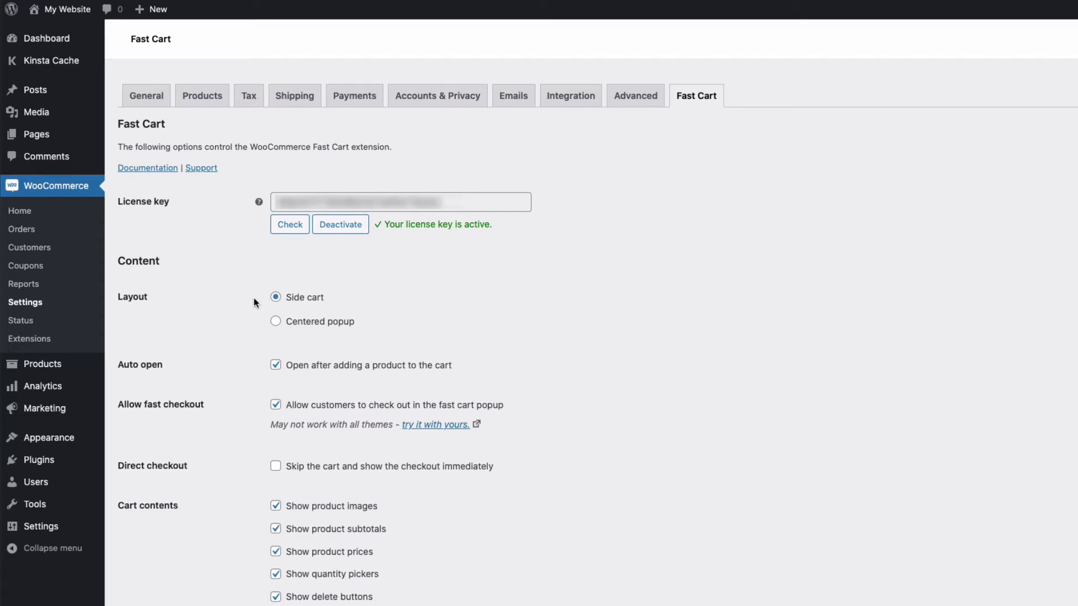
left_click(276, 322)
left_click(275, 297)
left_click(275, 366)
scroll(244, 366, "down", 4)
scroll(244, 365, "down", 2)
scroll(244, 359, "down", 1)
- Demo the floating cart icon, in-popup checkout and direct checkout, leaving direct checkout off
left_click(276, 426)
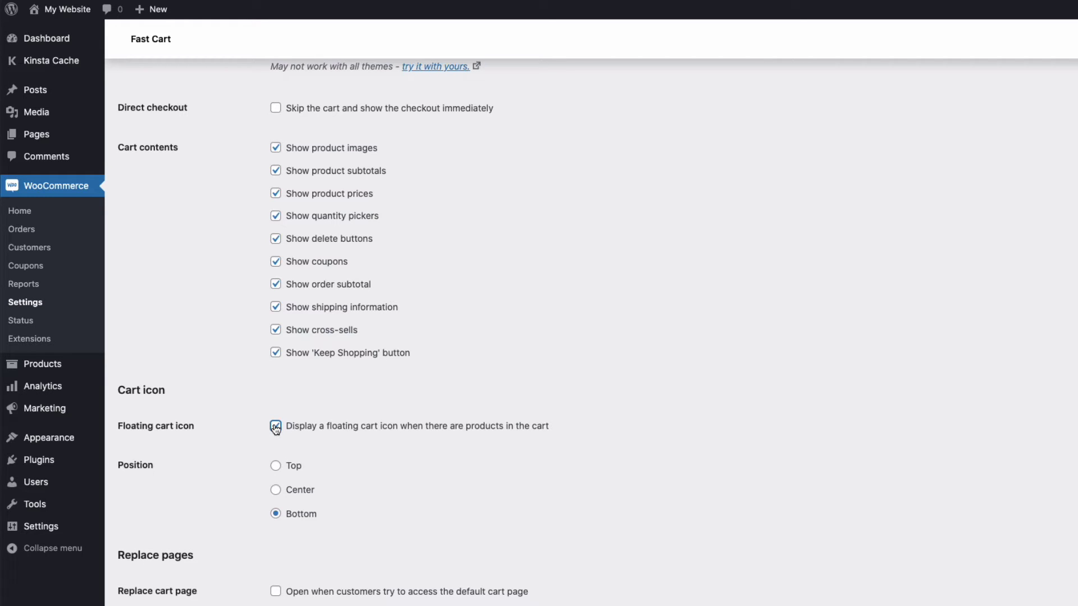
left_click(275, 426)
scroll(247, 281, "up", 4)
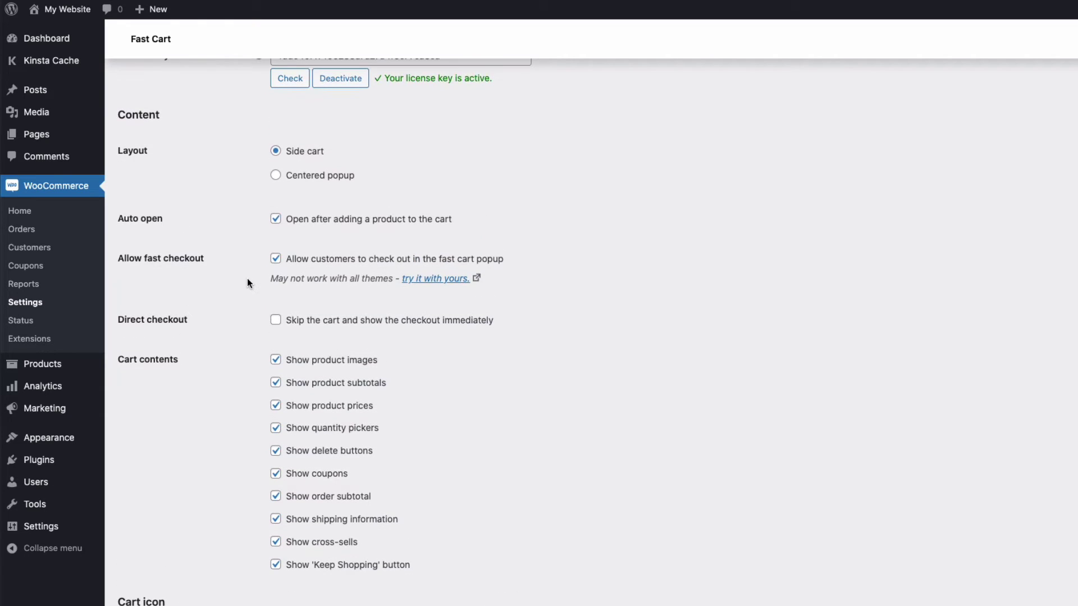
left_click(276, 258)
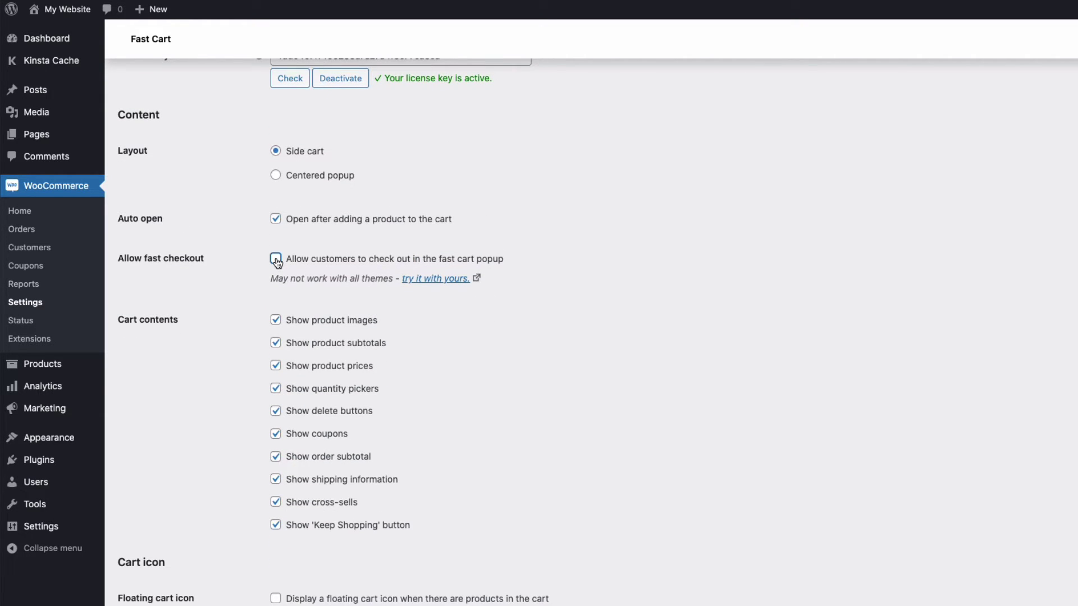
left_click(276, 259)
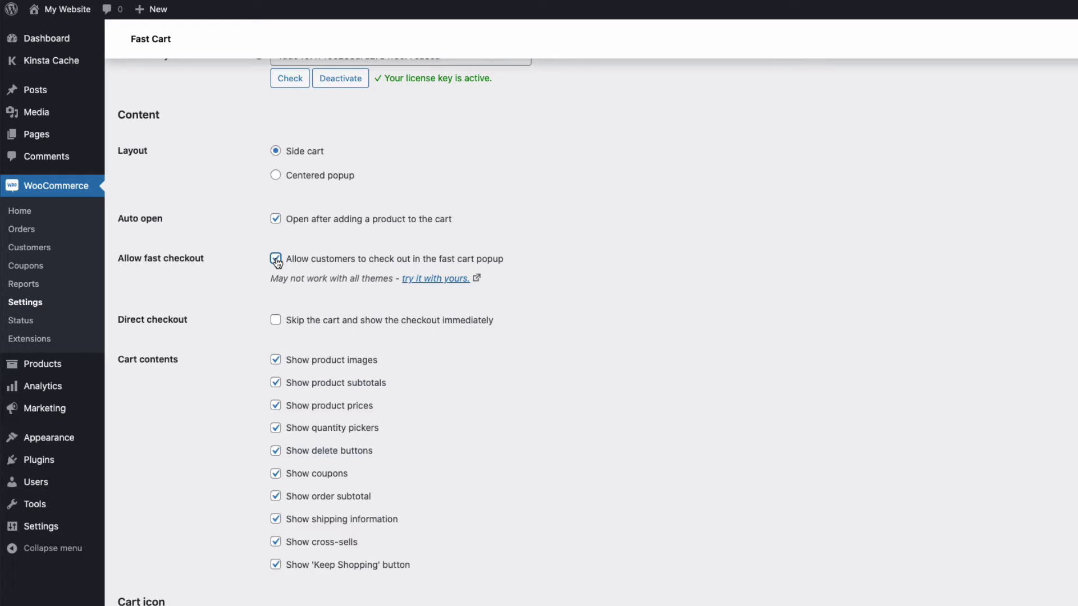
left_click(275, 321)
left_click(276, 325)
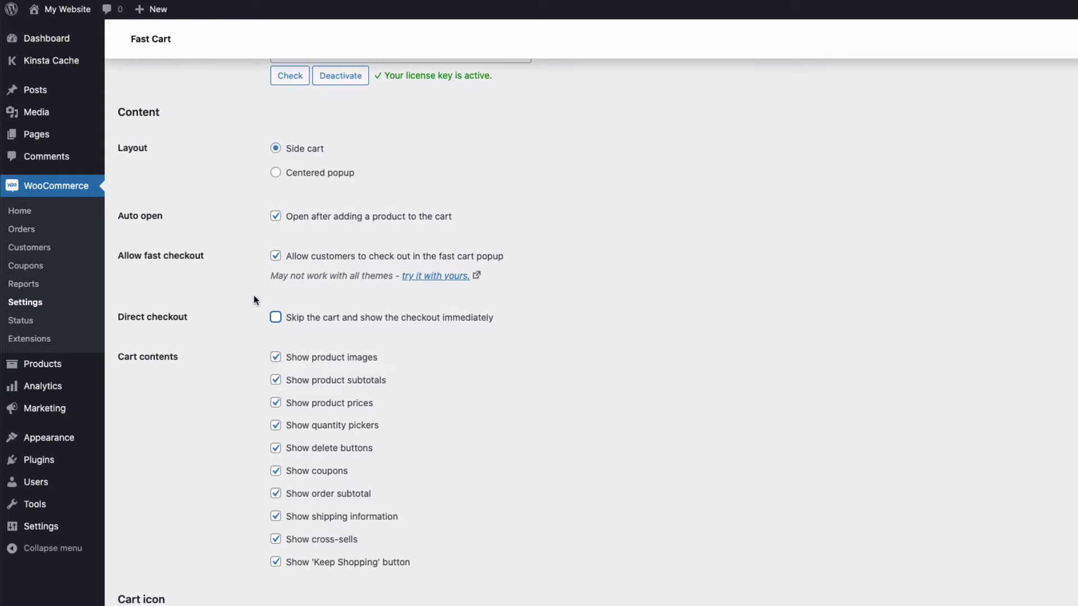
- Toggle the floating icon and Replace cart page options, keep the default cart page, and save
scroll(254, 297, "down", 2)
scroll(250, 289, "down", 2)
scroll(249, 286, "down", 2)
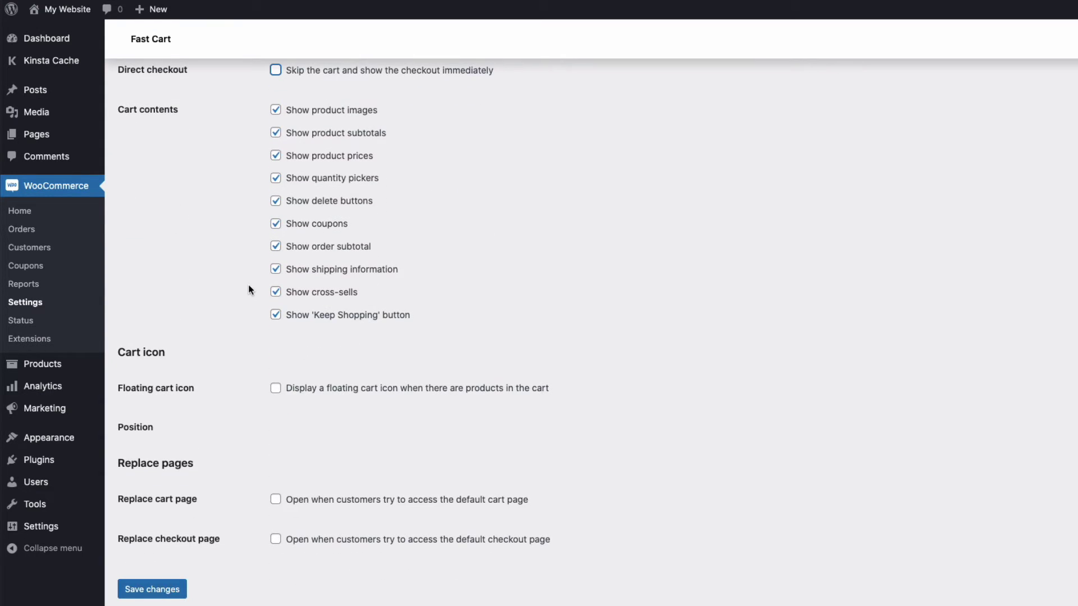
left_click(274, 389)
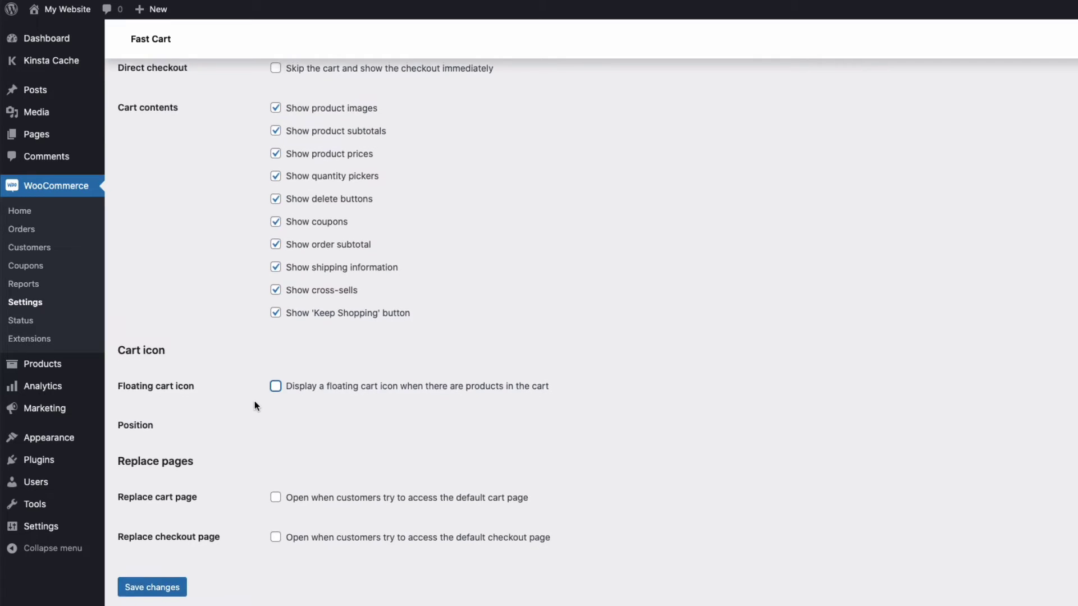
scroll(255, 401, "down", 1)
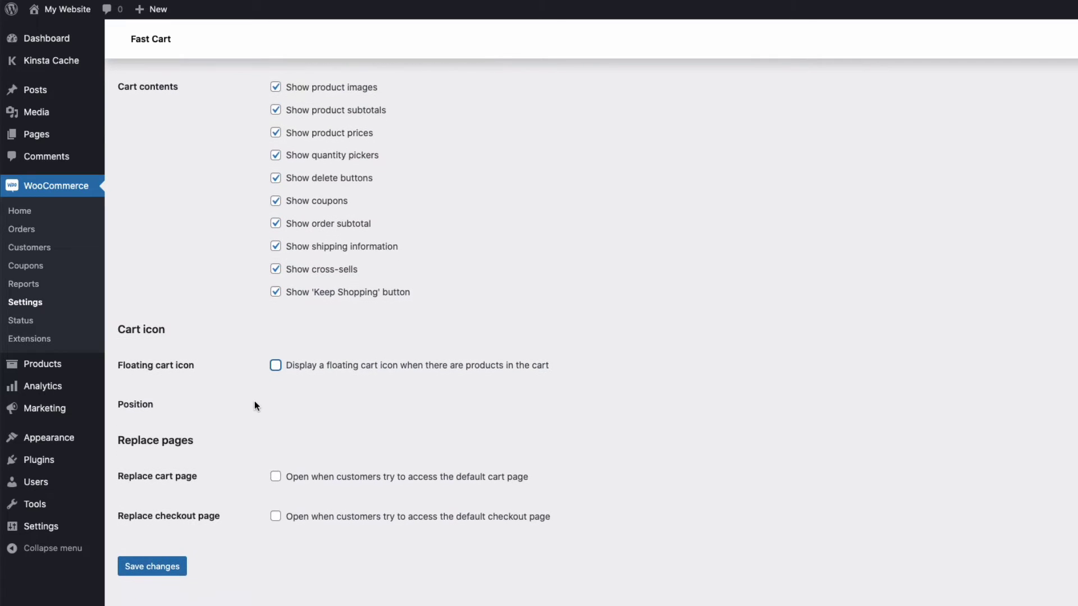
left_click(275, 478)
left_click(275, 478)
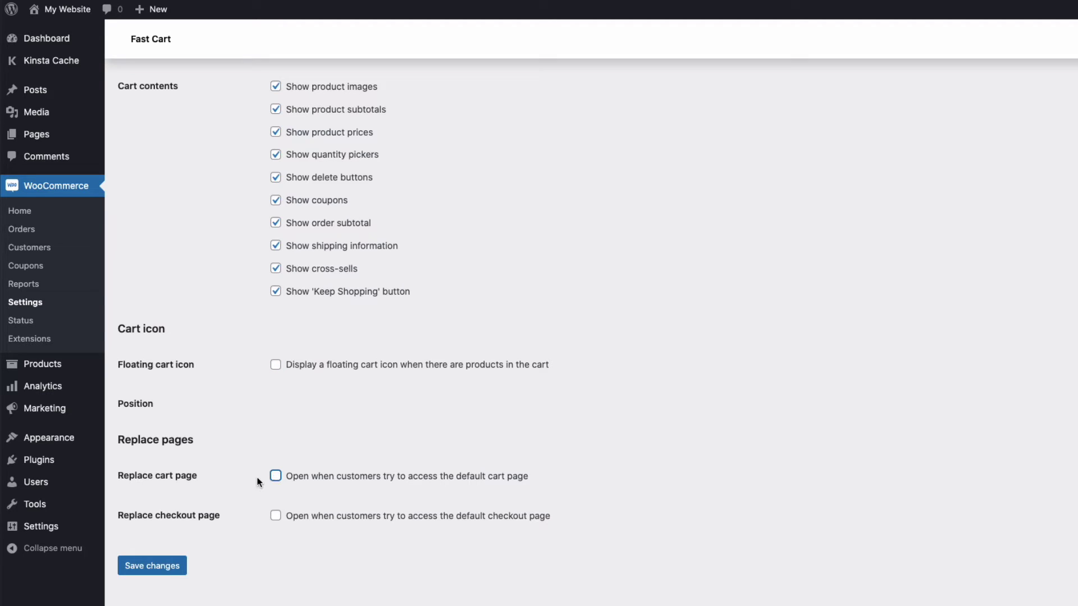
left_click(151, 566)
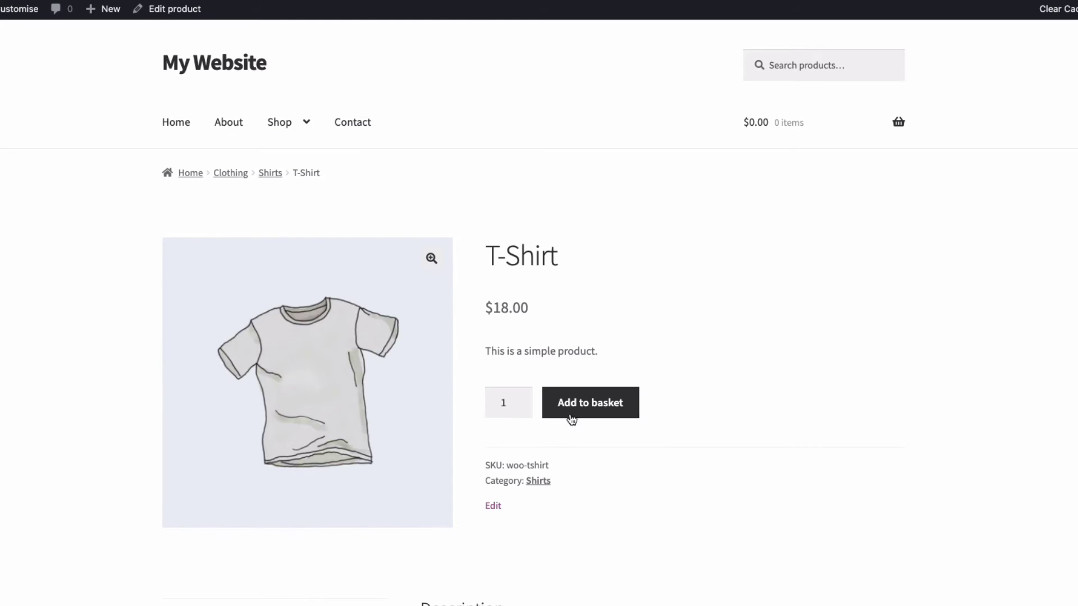
- Add the T-Shirt to the basket and raise its quantity to 2 in the side cart
left_click(598, 404)
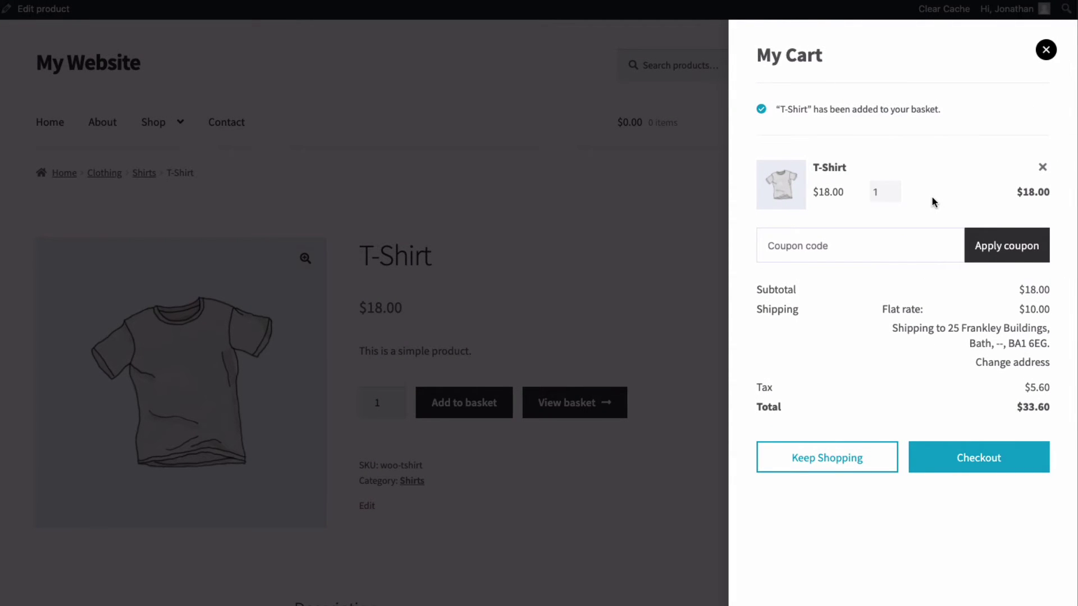
left_click(896, 190)
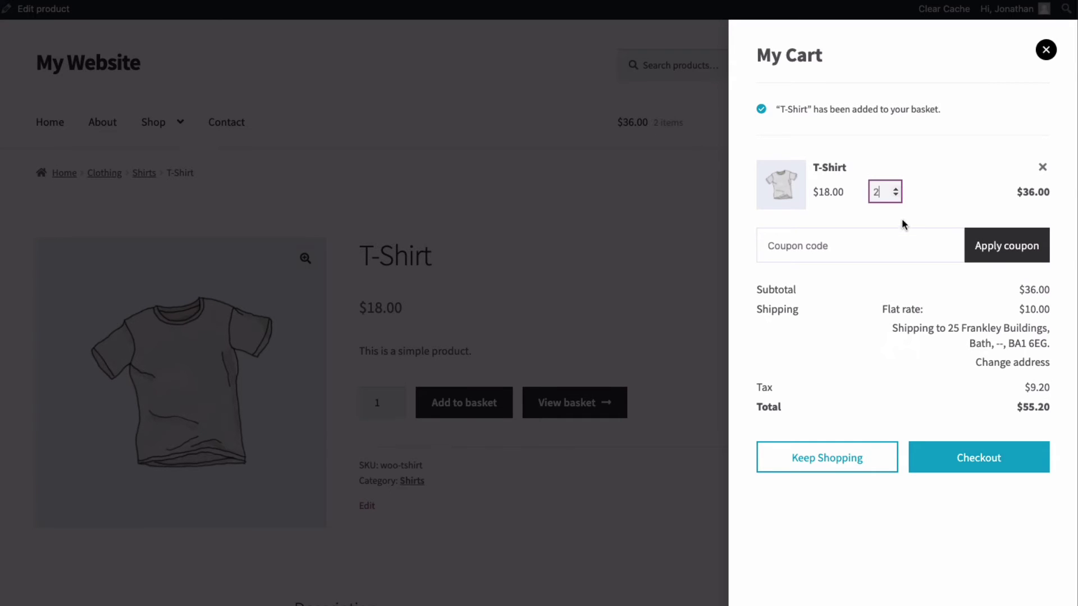
left_click(858, 246)
left_click(890, 180)
- Check out the two T-Shirts, then re-tick Allow fast checkout in Fast Cart settings
left_click(974, 456)
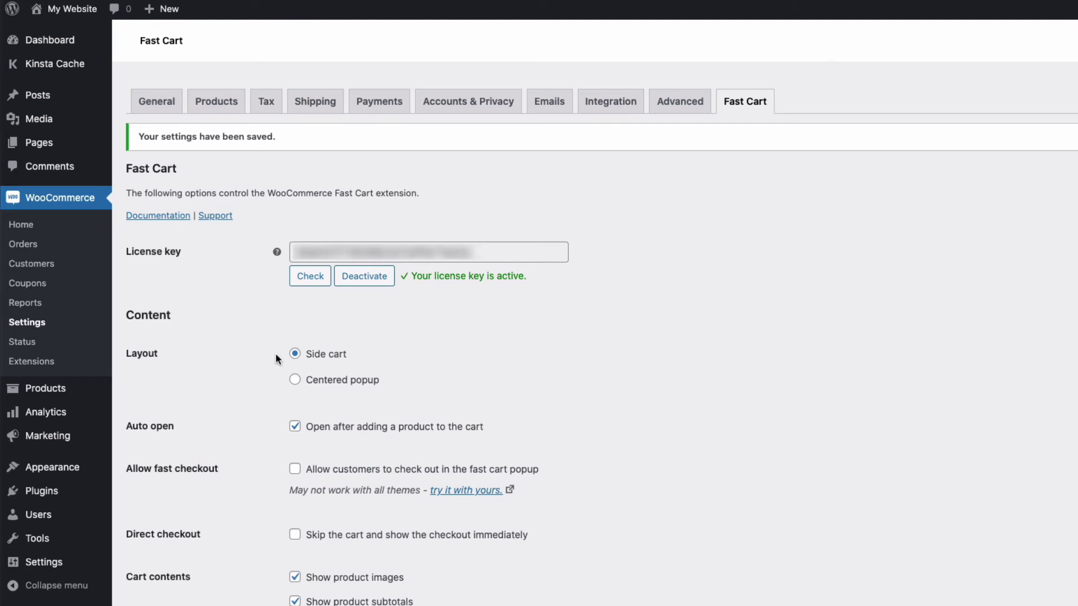
left_click(296, 470)
- Remove the T-Shirt from the mini-cart and add it to the basket again
scroll(267, 470, "down", 8)
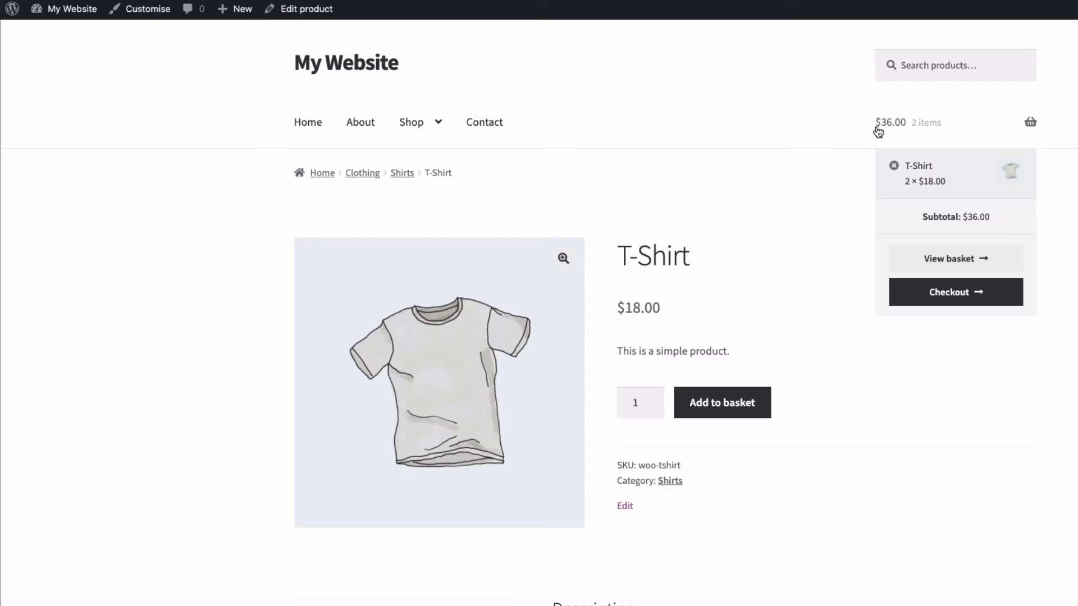
left_click(894, 166)
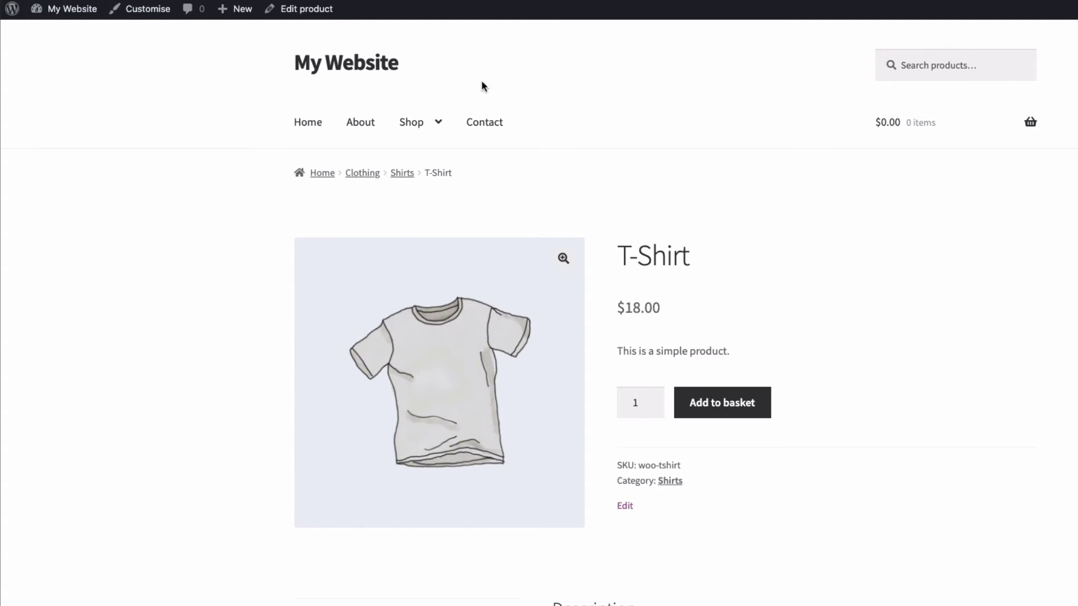
left_click(712, 405)
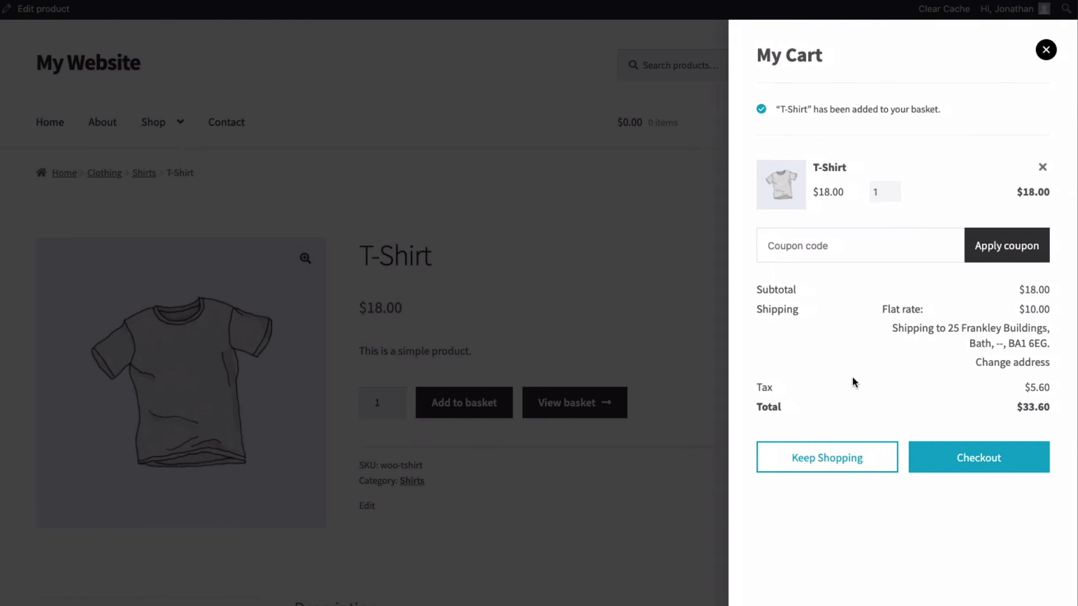
- Check out inside the side-cart popup and scroll through the prefilled billing form
left_click(970, 470)
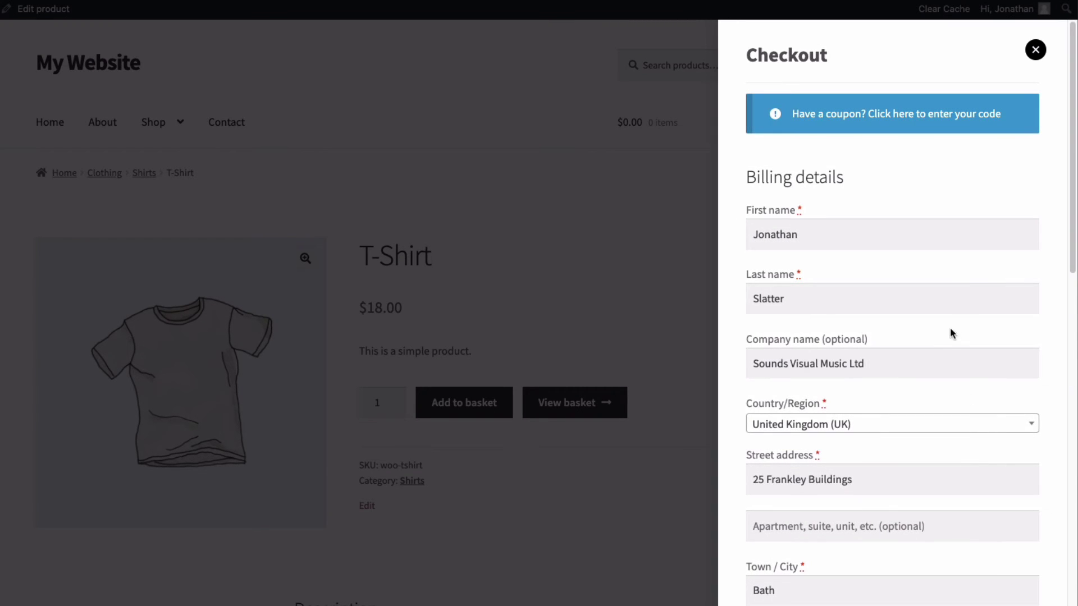
scroll(927, 227, "down", 3)
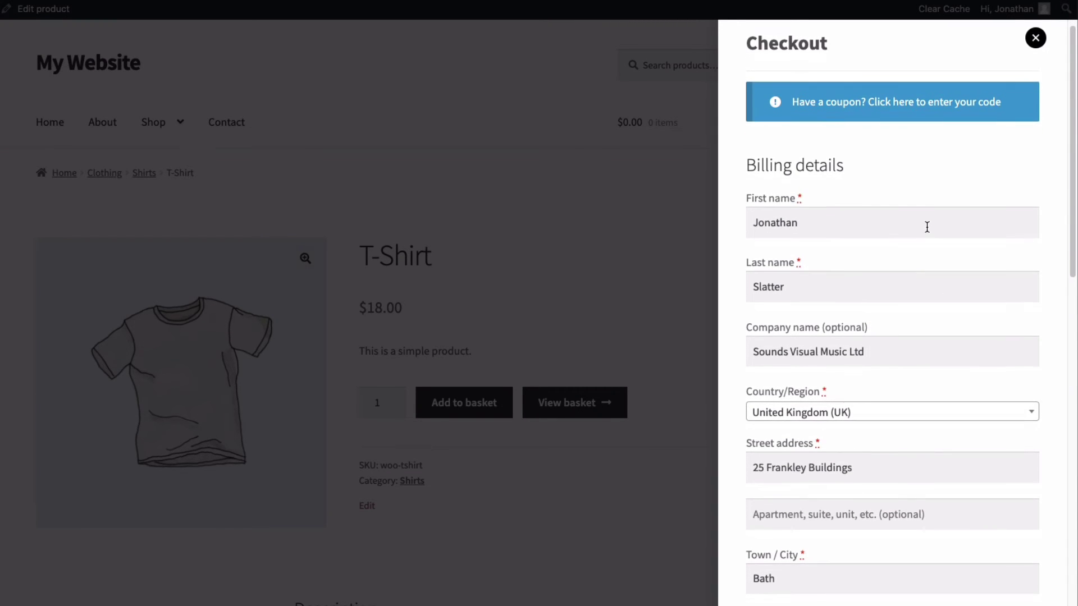
scroll(926, 227, "down", 2)
scroll(927, 227, "down", 8)
scroll(926, 227, "down", 8)
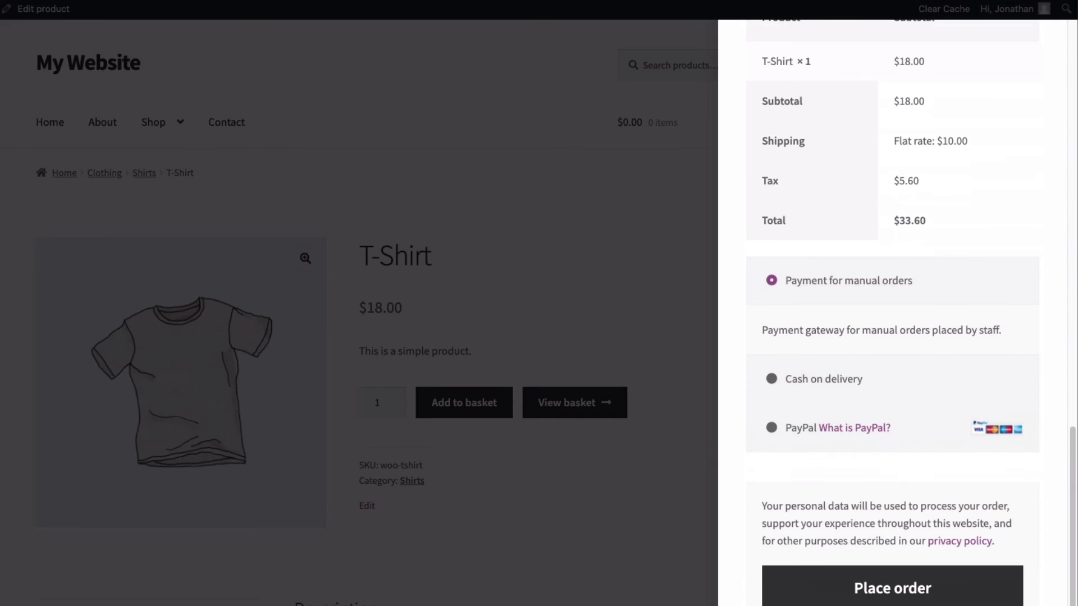
scroll(979, 206, "up", 15)
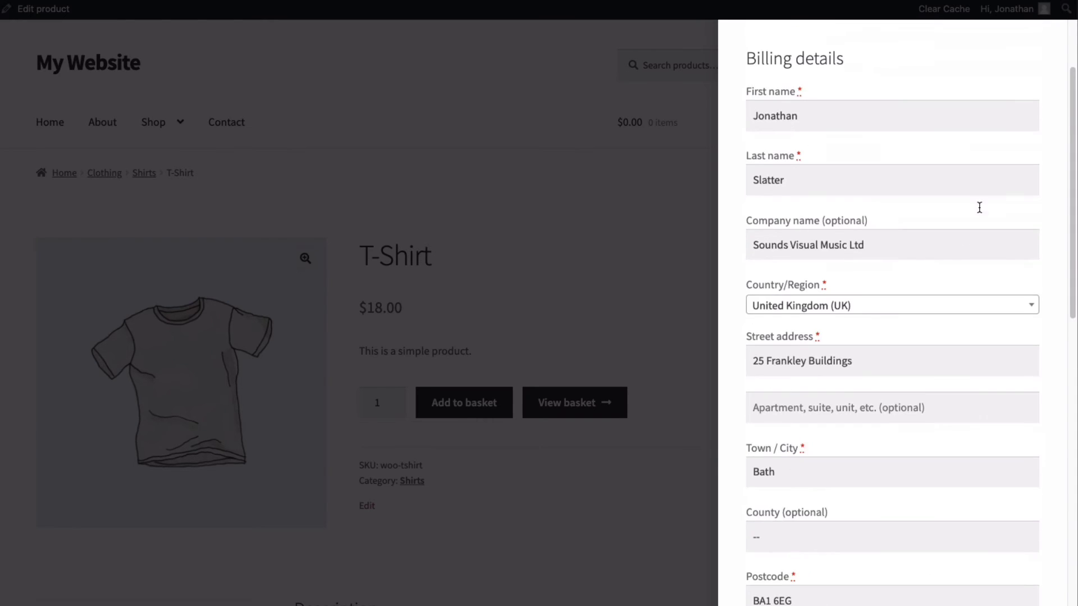
scroll(979, 209, "up", 5)
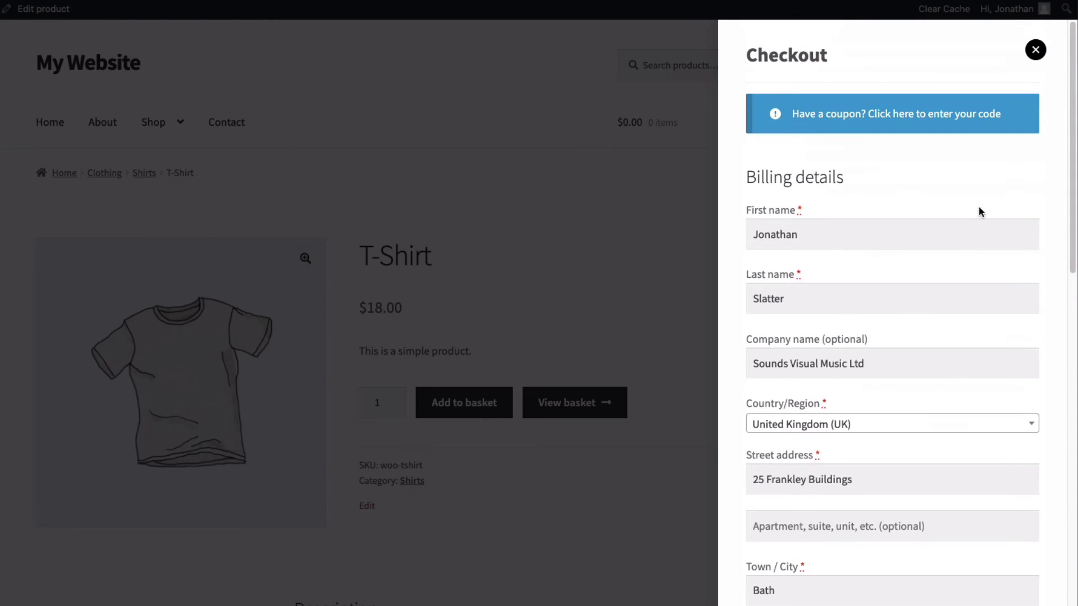
- Close the checkout popup, then enable Fast Cart Direct checkout and save the settings
left_click(1034, 53)
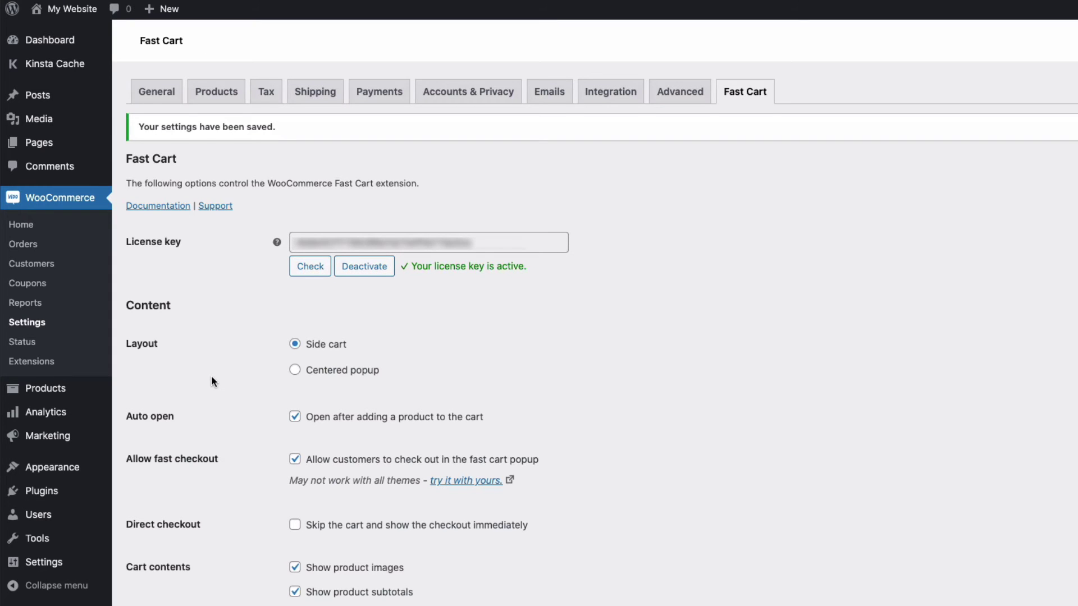
left_click(295, 524)
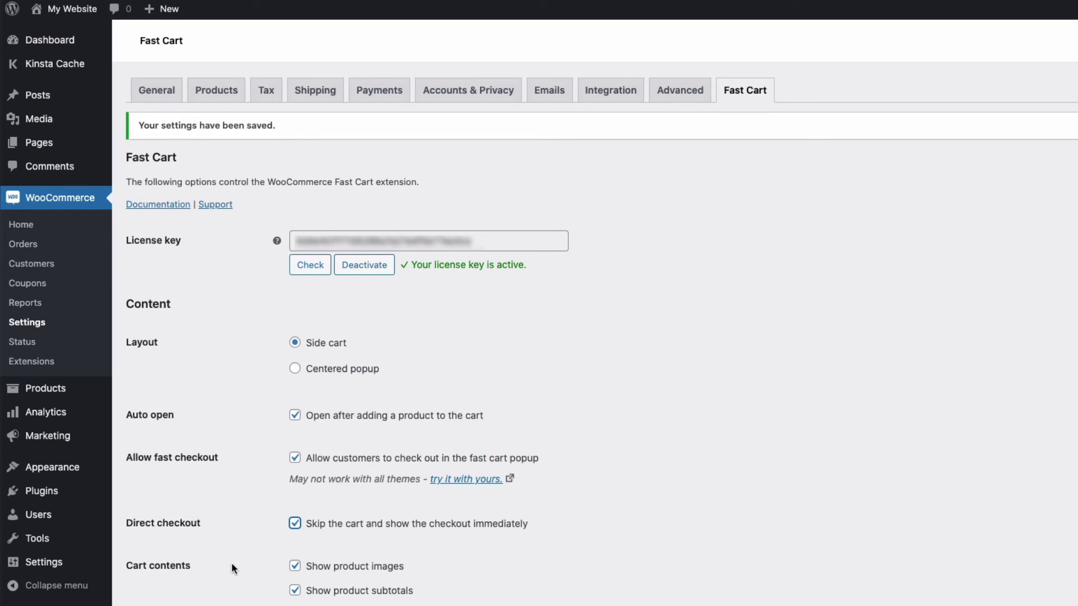
scroll(231, 563, "down", 8)
left_click(163, 602)
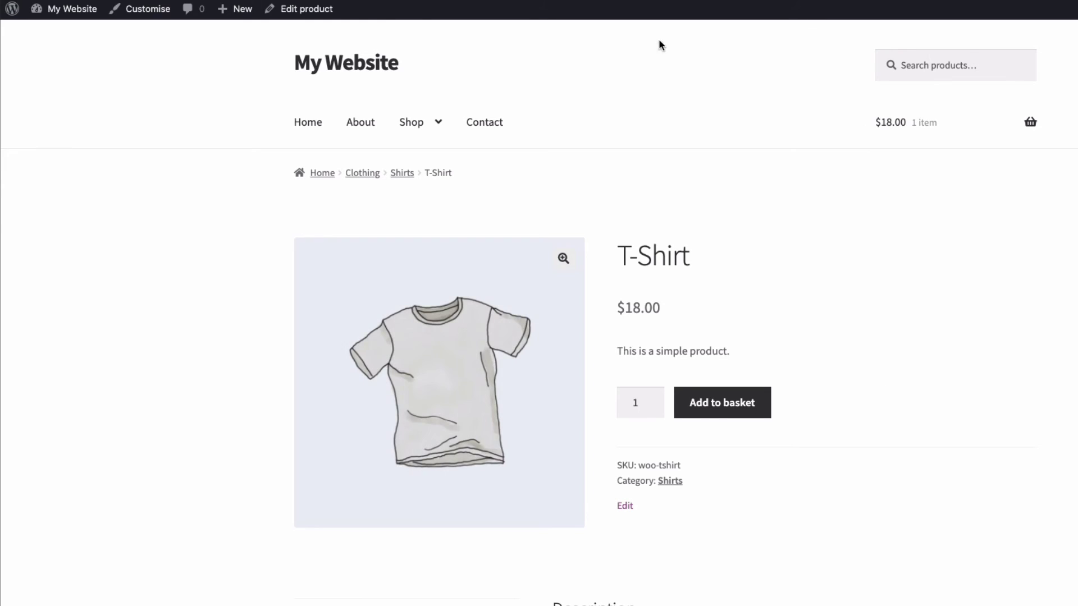
- Empty the mini-cart and re-add the T-Shirt, which opens the checkout panel directly
left_click(894, 166)
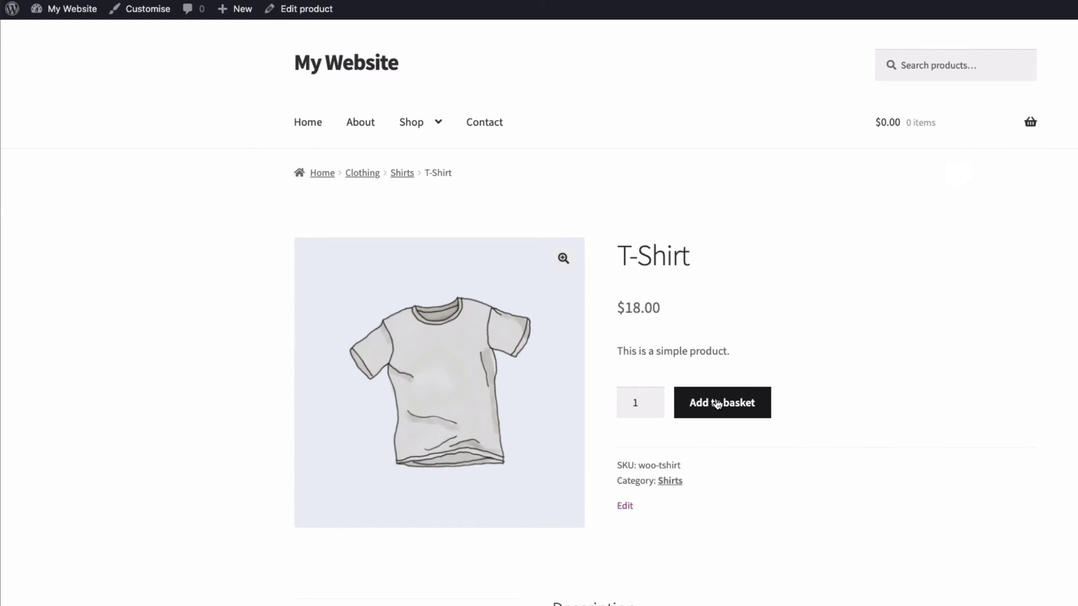
left_click(718, 403)
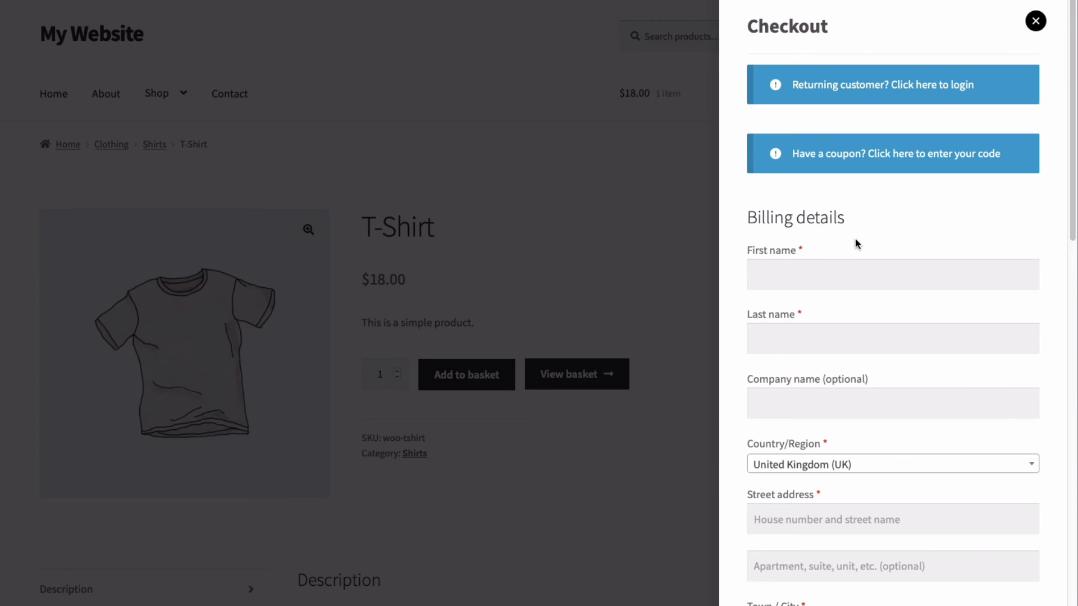
scroll(869, 218, "down", 2)
scroll(872, 214, "down", 4)
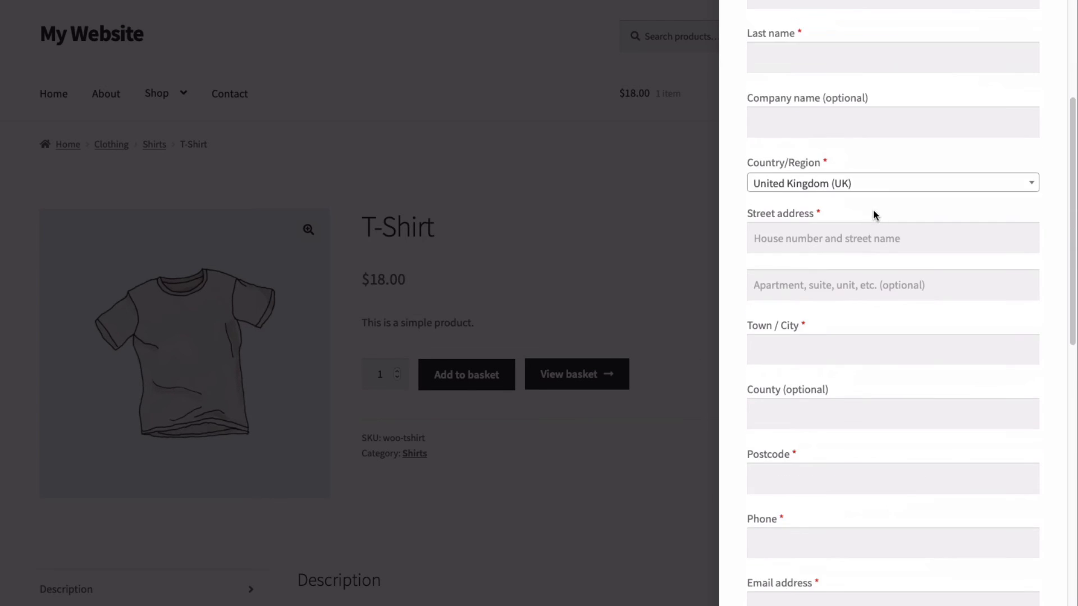
scroll(874, 211, "down", 3)
scroll(874, 210, "down", 10)
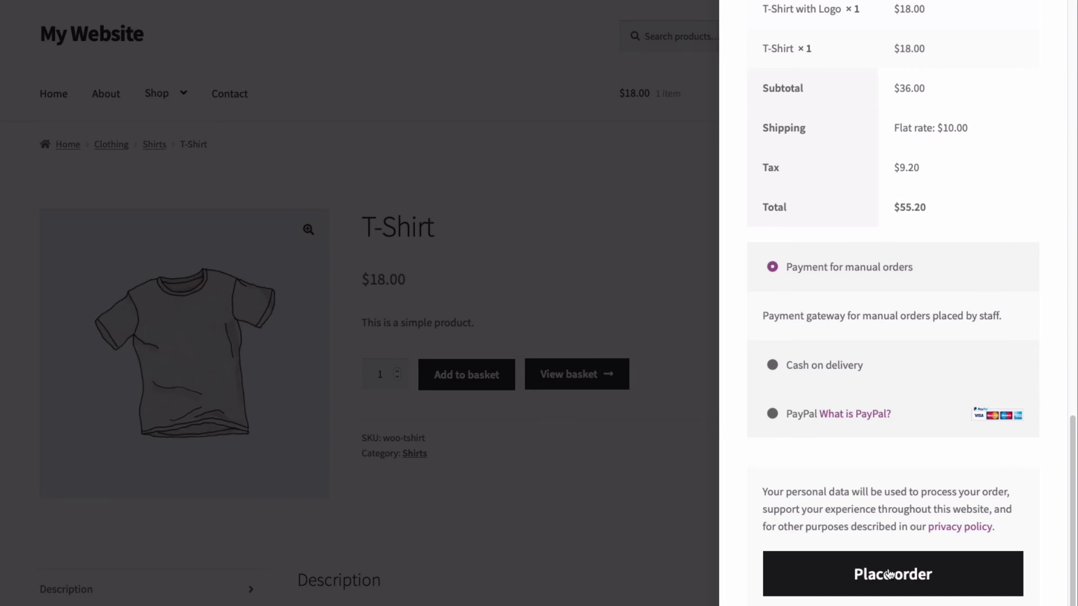
scroll(898, 433, "up", 3)
scroll(970, 193, "up", 10)
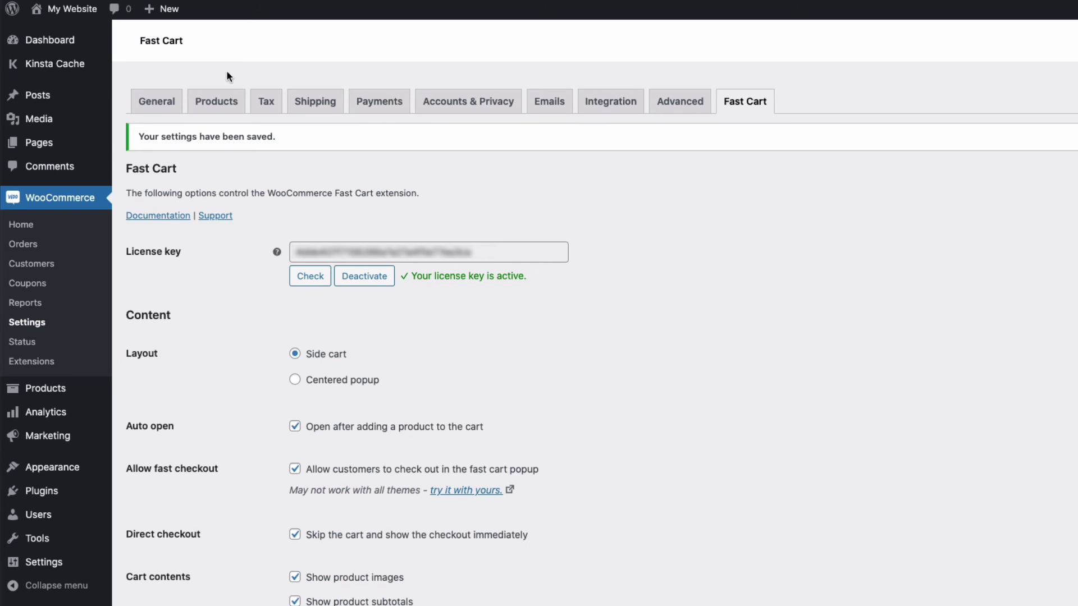
- Untick Auto open and Direct checkout in Fast Cart settings
left_click(296, 428)
left_click(294, 534)
scroll(261, 438, "down", 4)
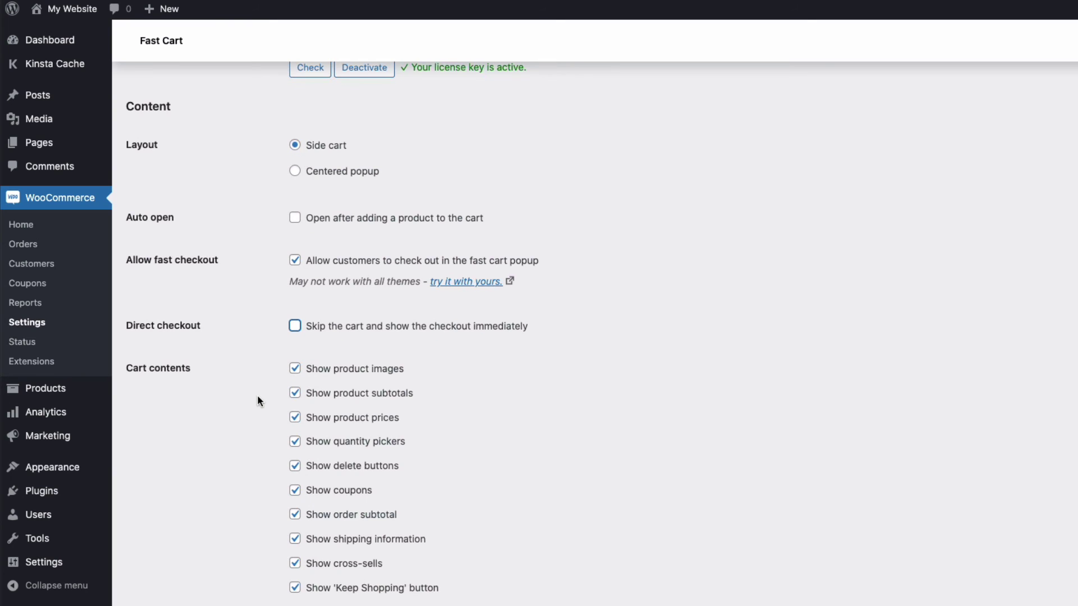
scroll(257, 396, "down", 2)
scroll(259, 405, "down", 2)
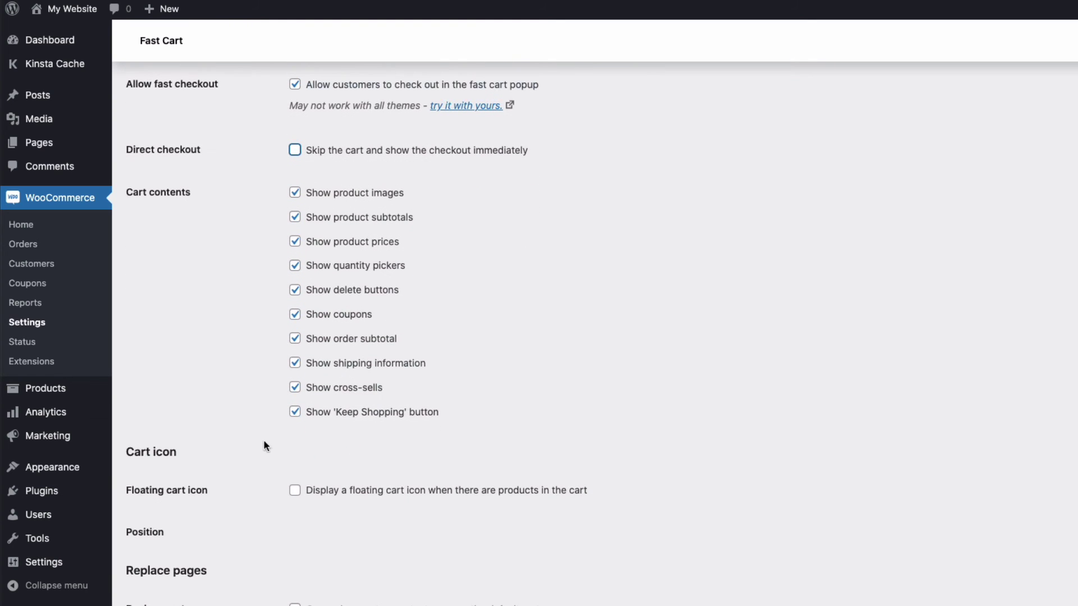
- Enable the floating cart icon with its position set to Bottom
left_click(295, 491)
scroll(256, 453, "down", 2)
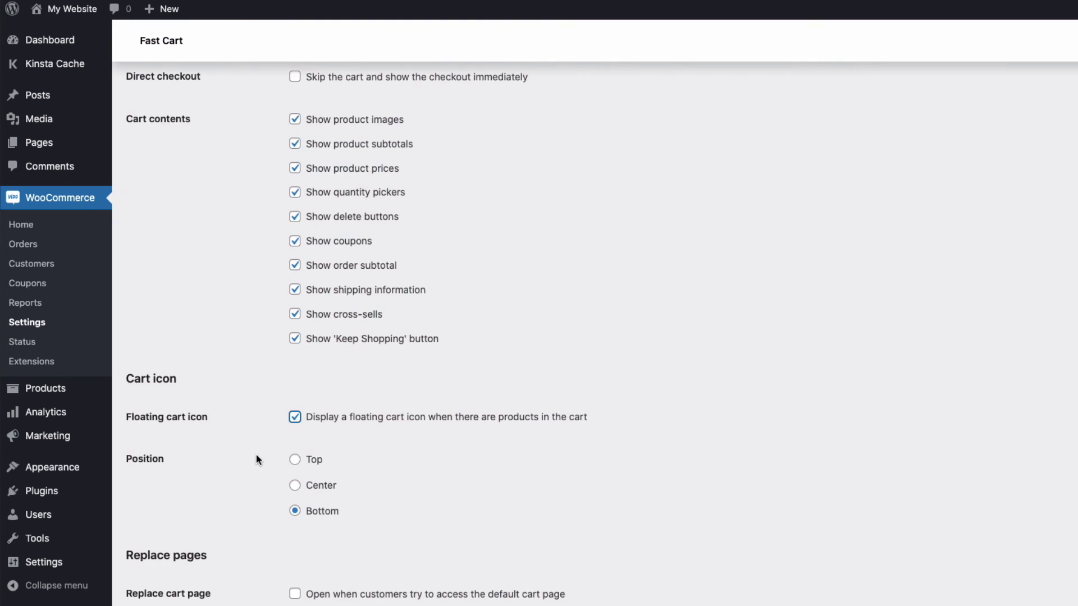
left_click(296, 486)
left_click(296, 511)
scroll(258, 498, "down", 3)
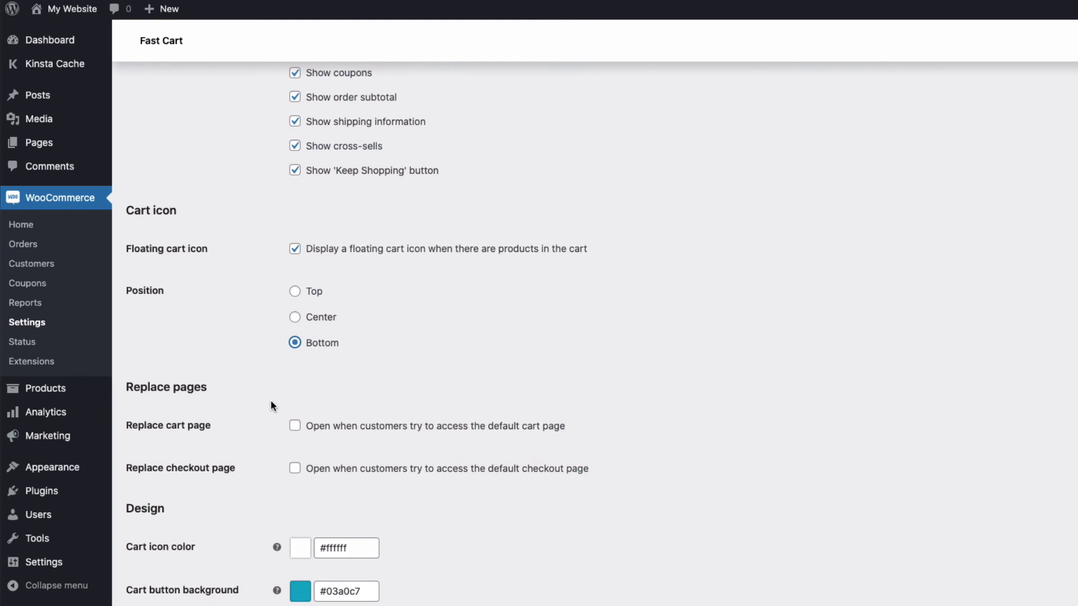
scroll(271, 400, "down", 4)
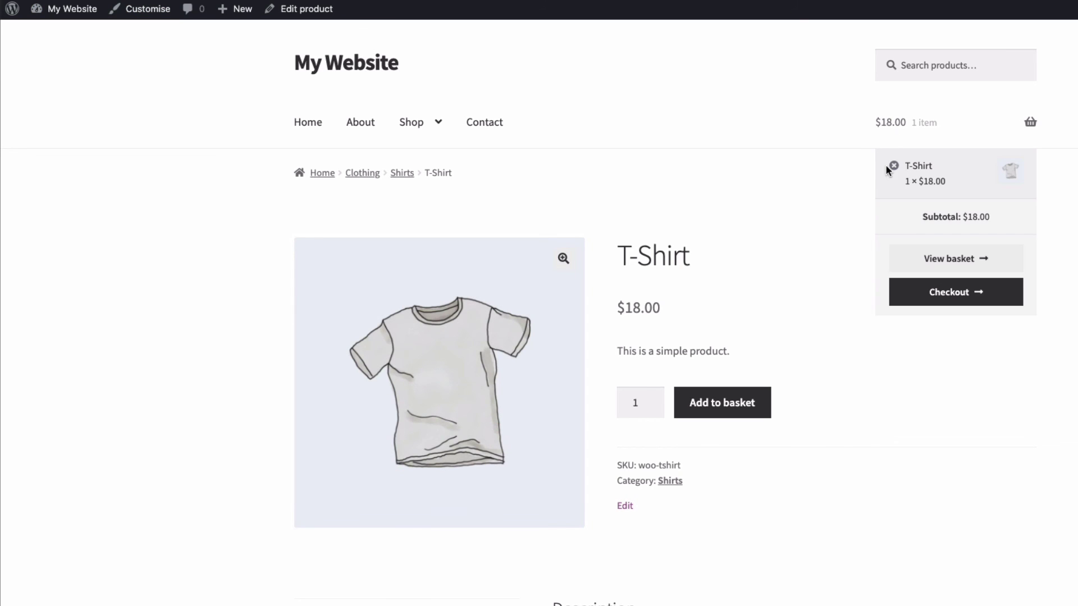
- Re-add the T-Shirt to the basket and open the side cart from the bottom-right floating icon
left_click(893, 167)
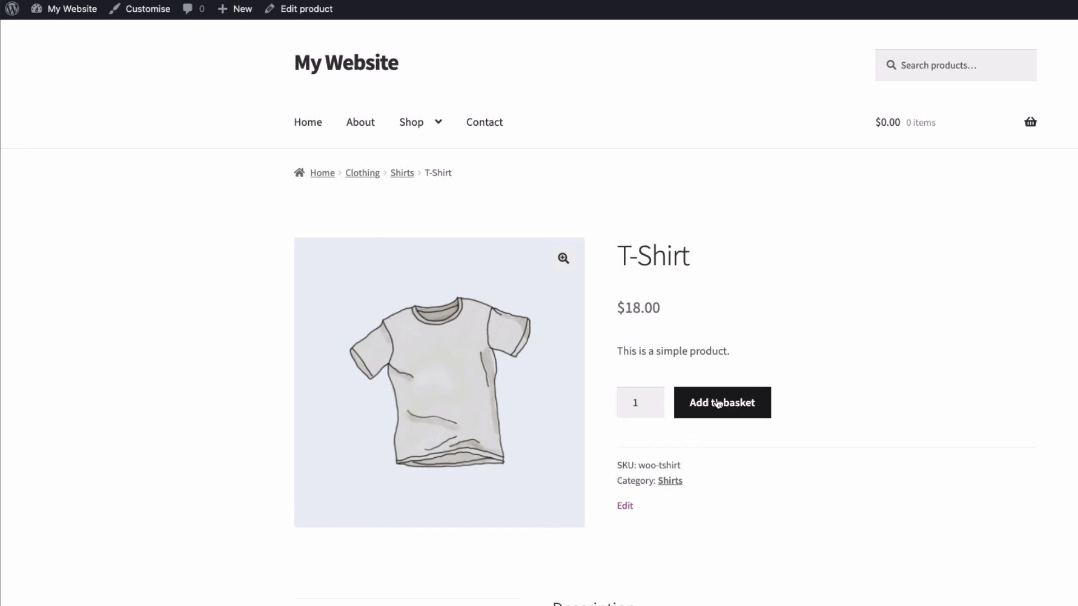
left_click(719, 403)
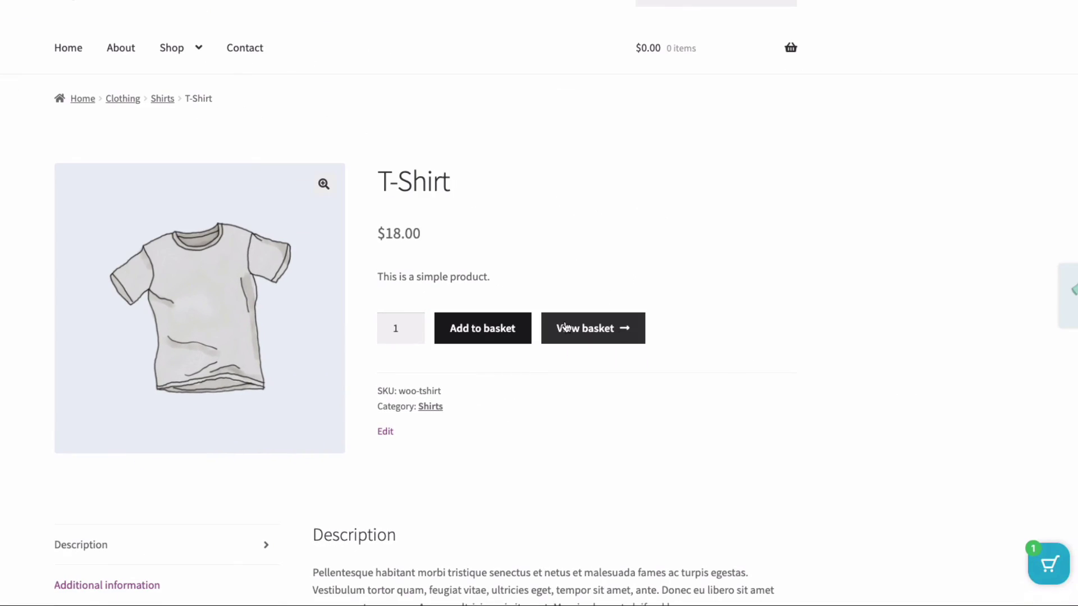
left_click(1050, 564)
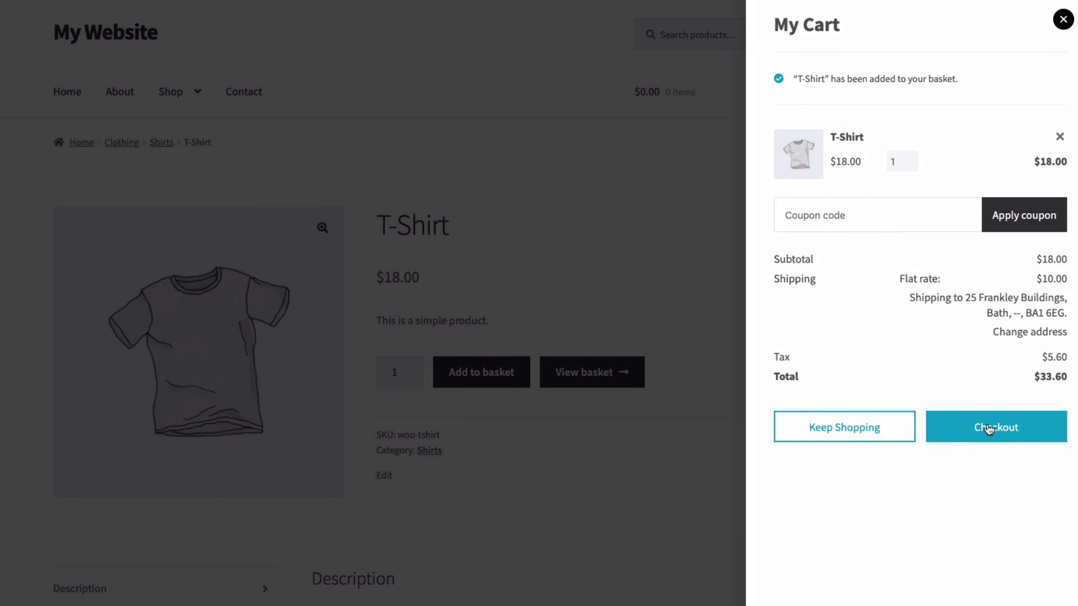